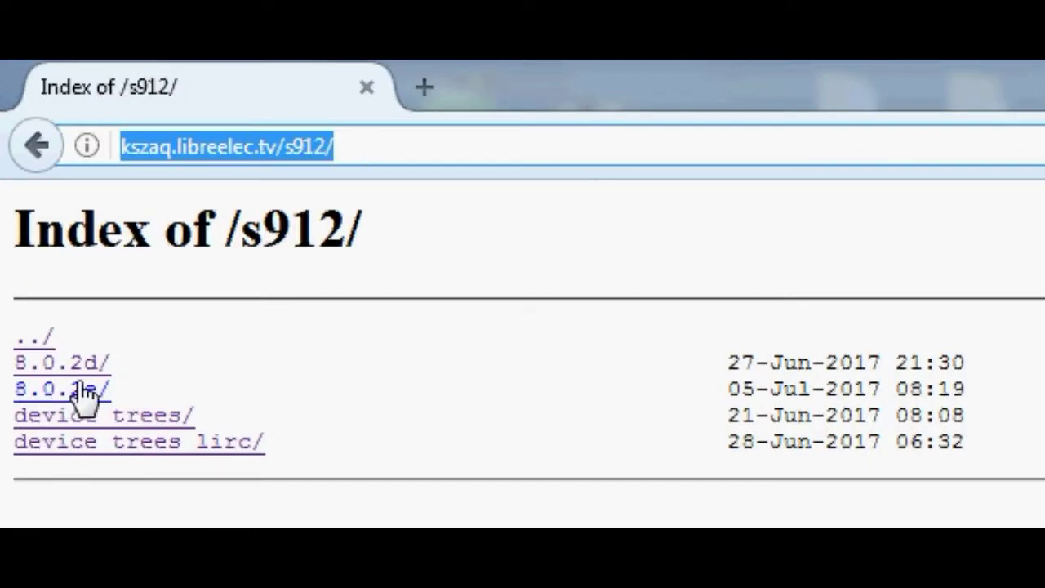
Highlight the 8.0.2e build entry and open the device_trees folder in the s912 index.
click(164, 389)
drag(164, 389, 15, 392)
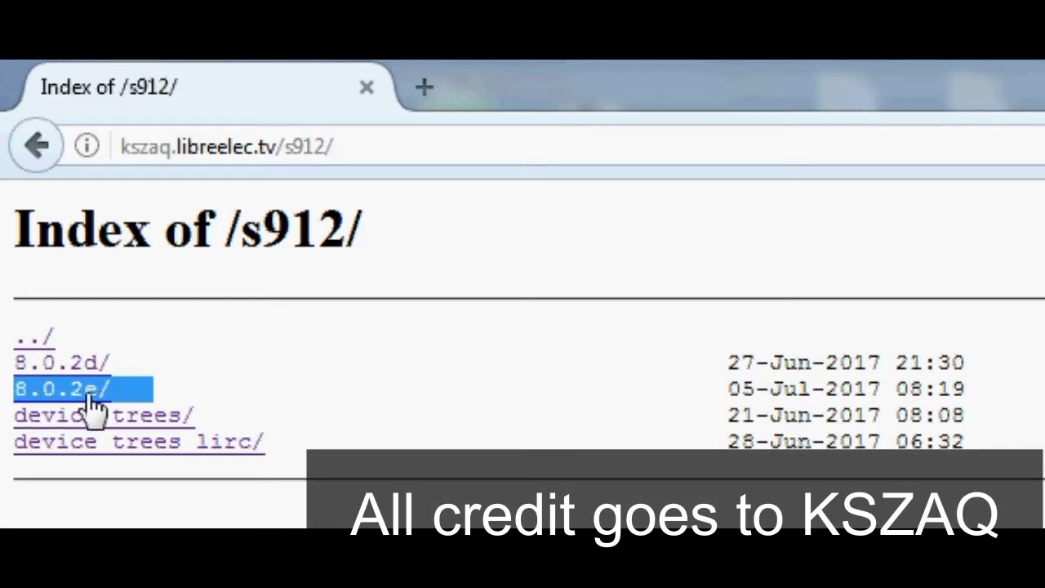
drag(253, 418, 19, 422)
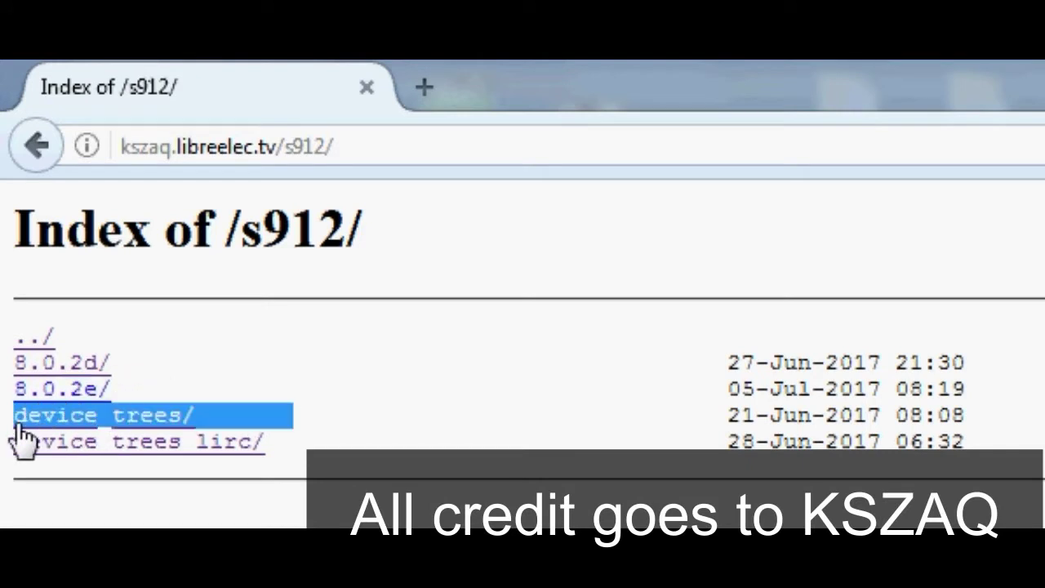
click(131, 419)
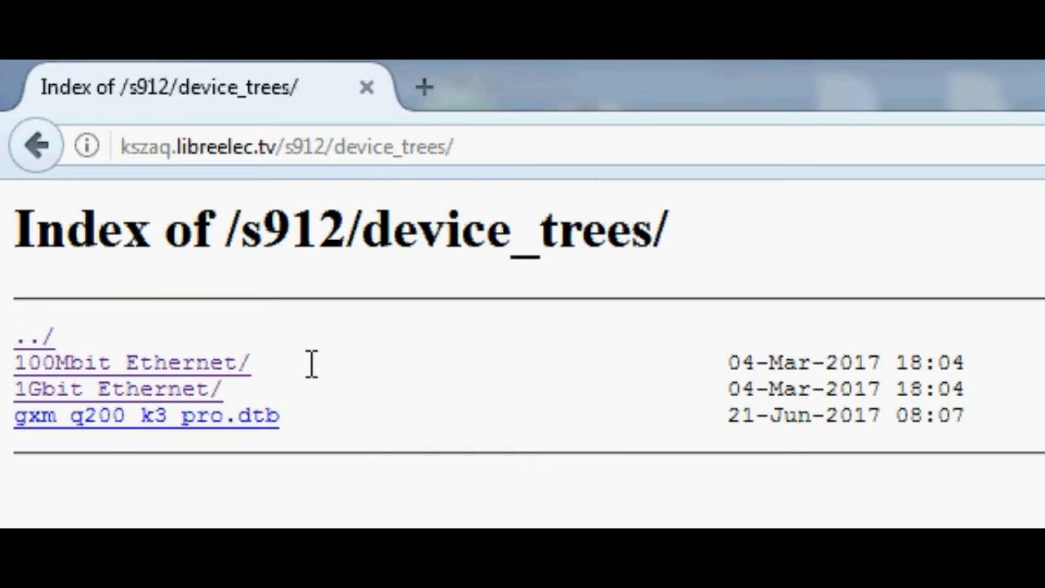
Open the 100Mbit_Ethernet folder, highlight gxm_q201_3g.dtb, and return to the parent folder.
drag(368, 362, 14, 363)
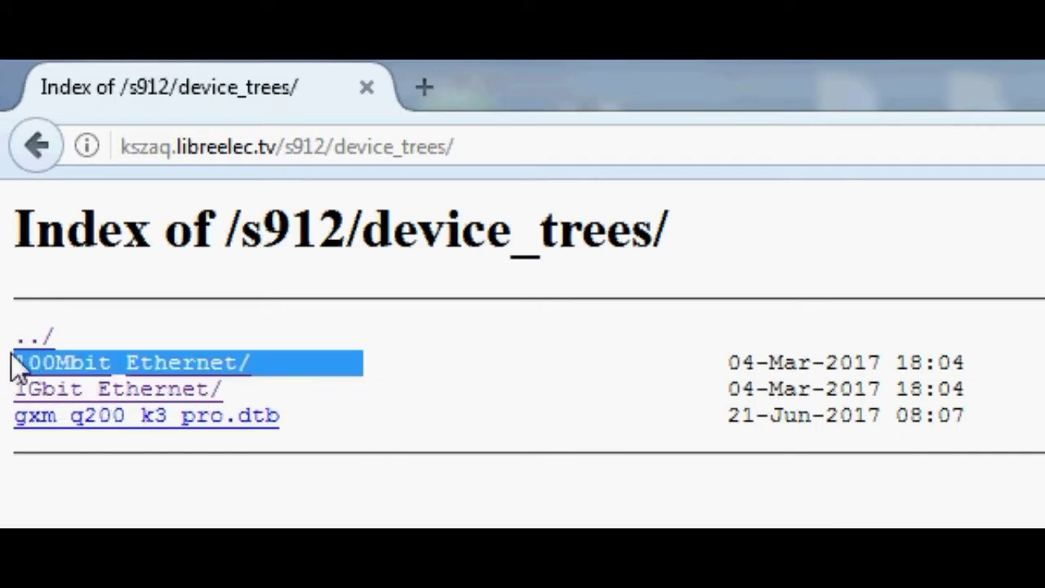
click(214, 367)
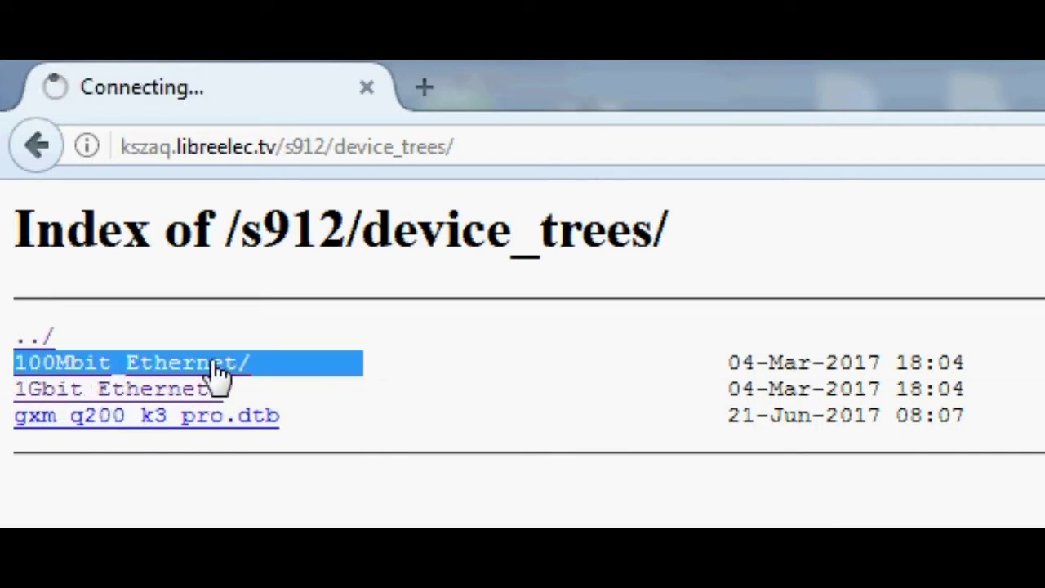
drag(202, 432, 24, 438)
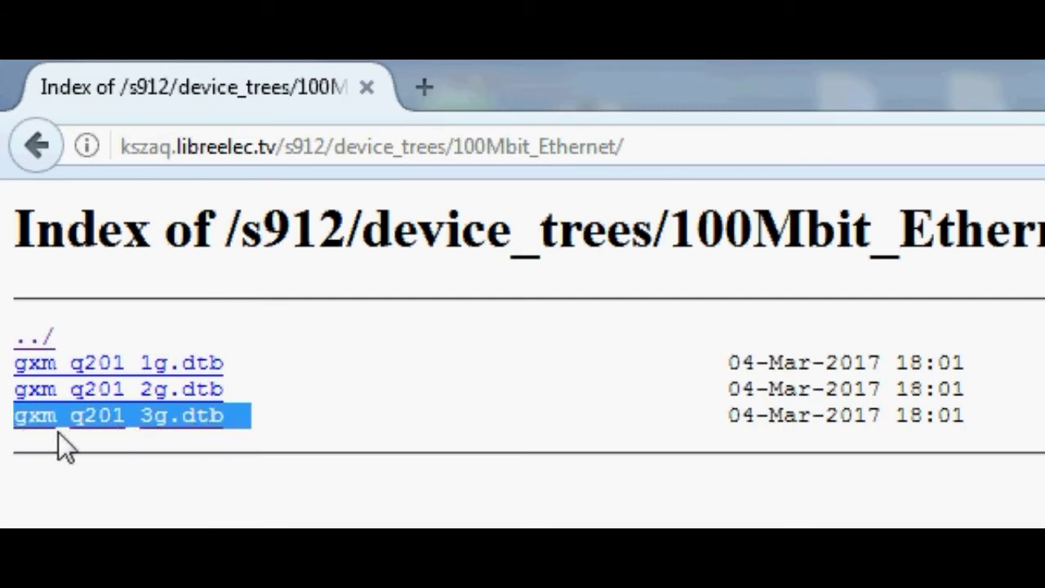
click(31, 336)
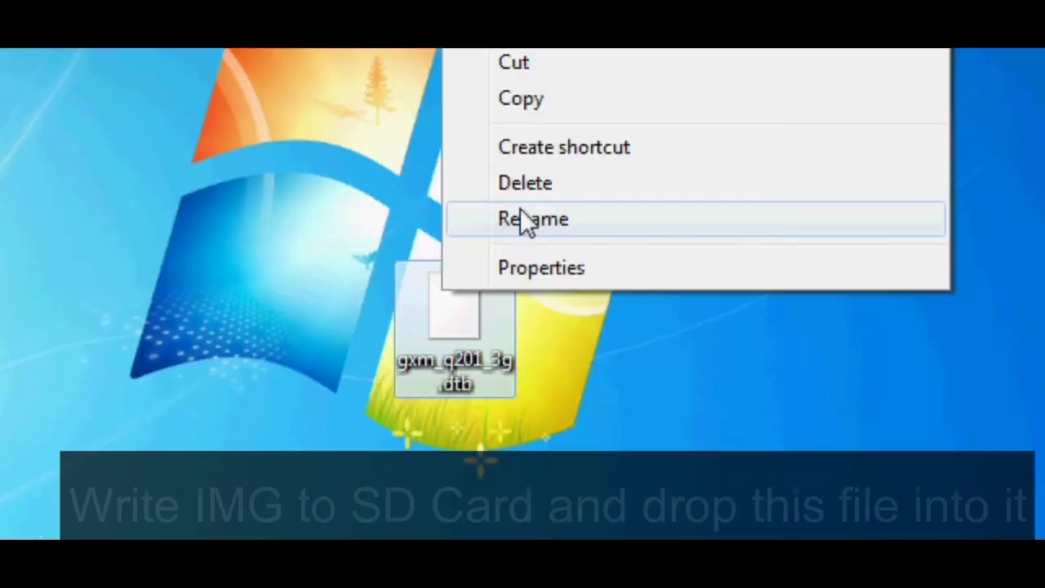
Rename the gxm_q201_3g.dtb file on the desktop as dtb.img.
click(520, 211)
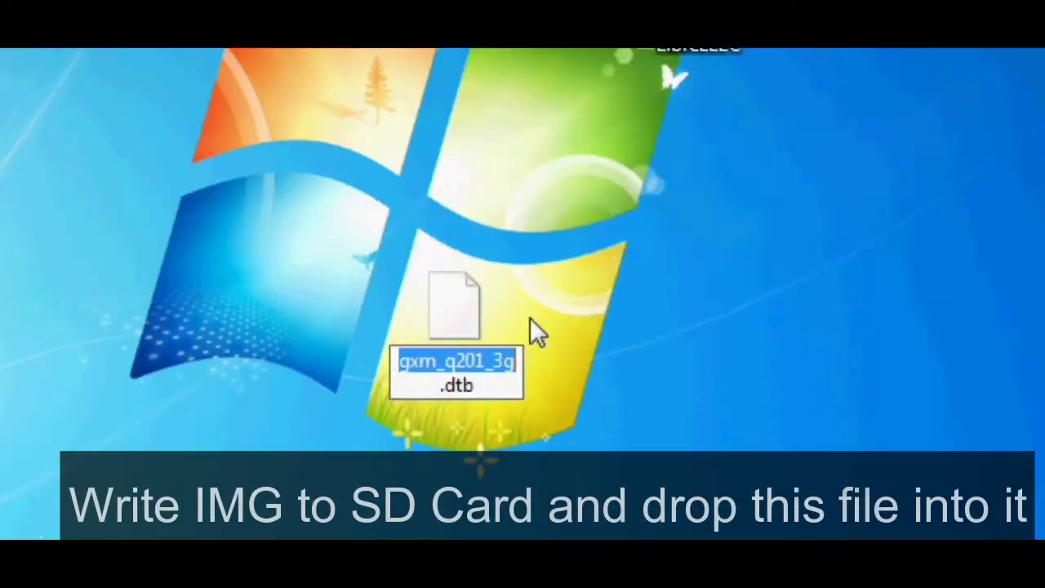
key(Delete)
key(Delete)
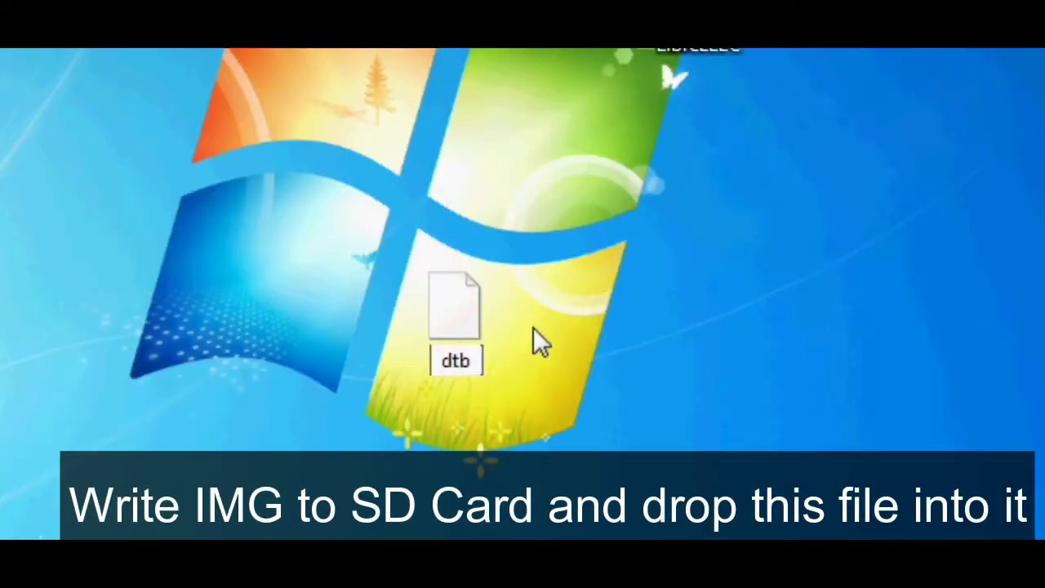
key(Right)
key(Right)
key(Right)
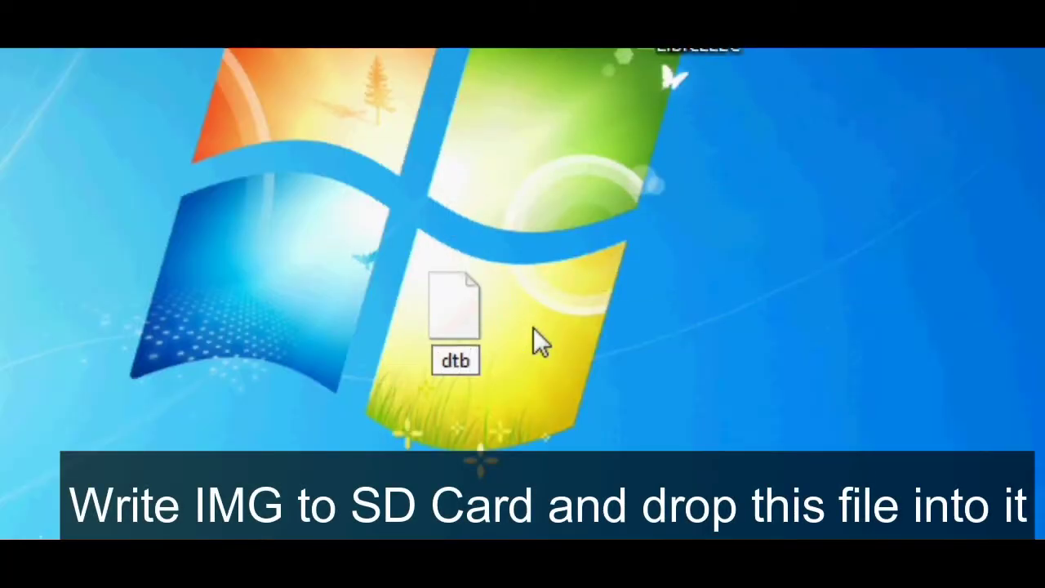
text(.IMG)
key(BackSpace)
key(BackSpace)
key(BackSpace)
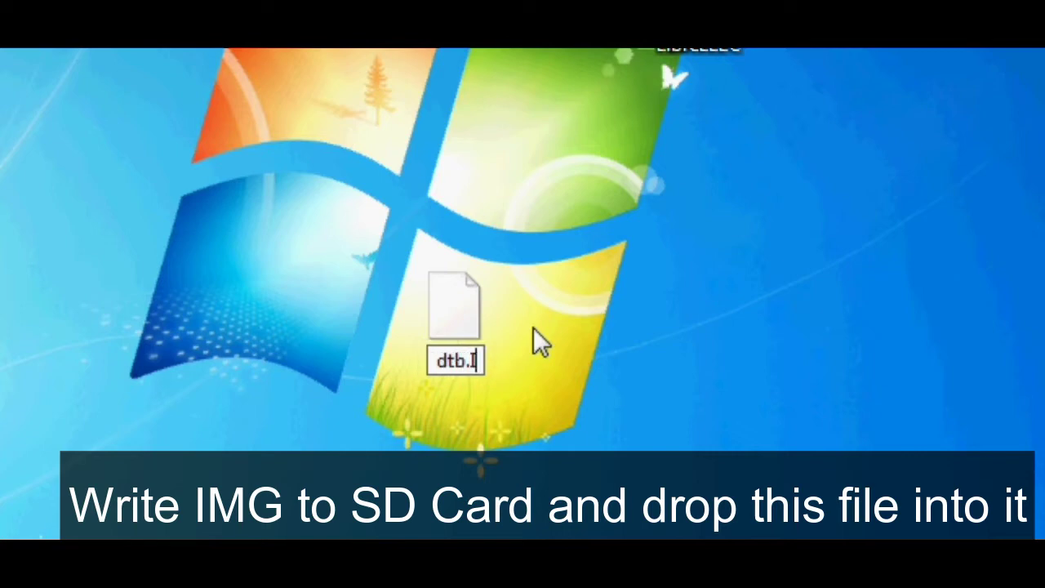
text(img)
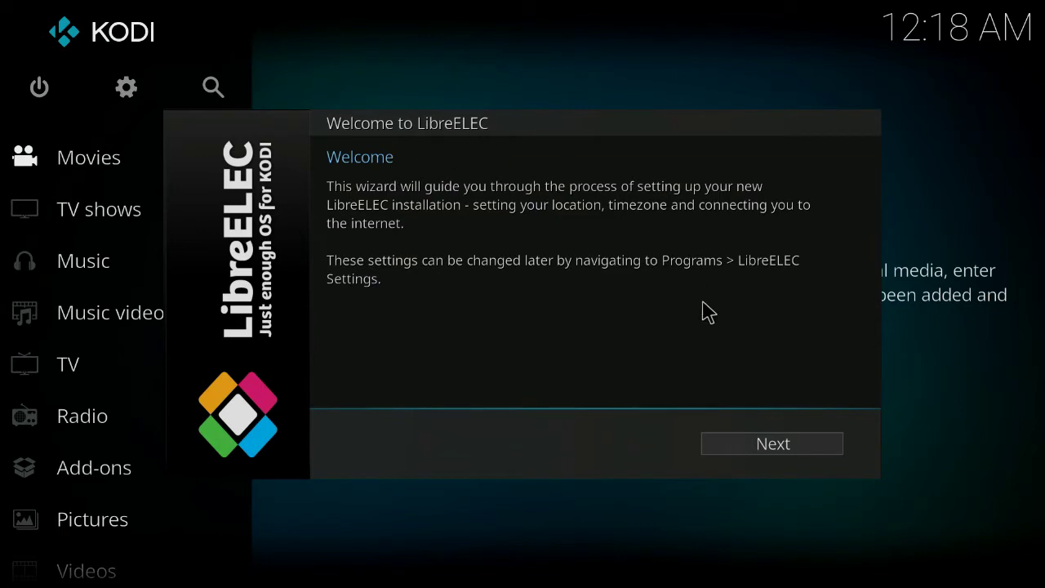
Complete the LibreELEC welcome wizard with hostname LibreELEC, no wireless network chosen, SSH off and Samba on.
click(773, 448)
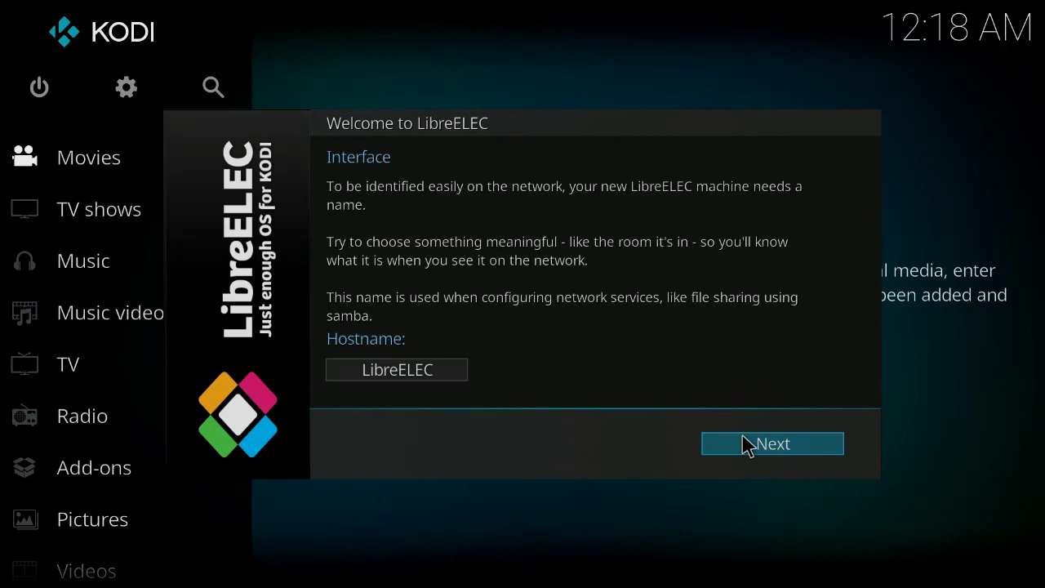
click(745, 441)
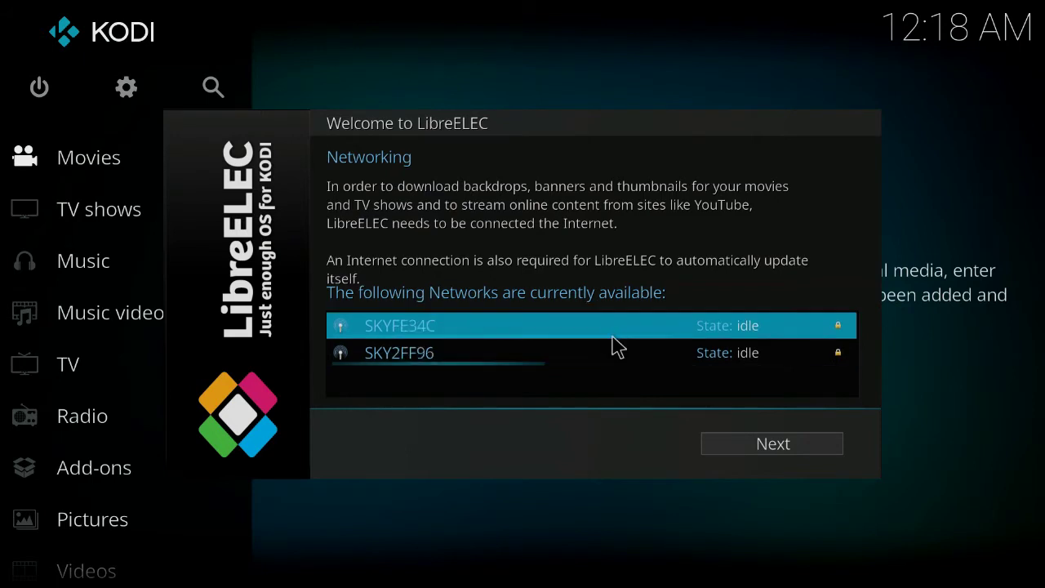
click(727, 450)
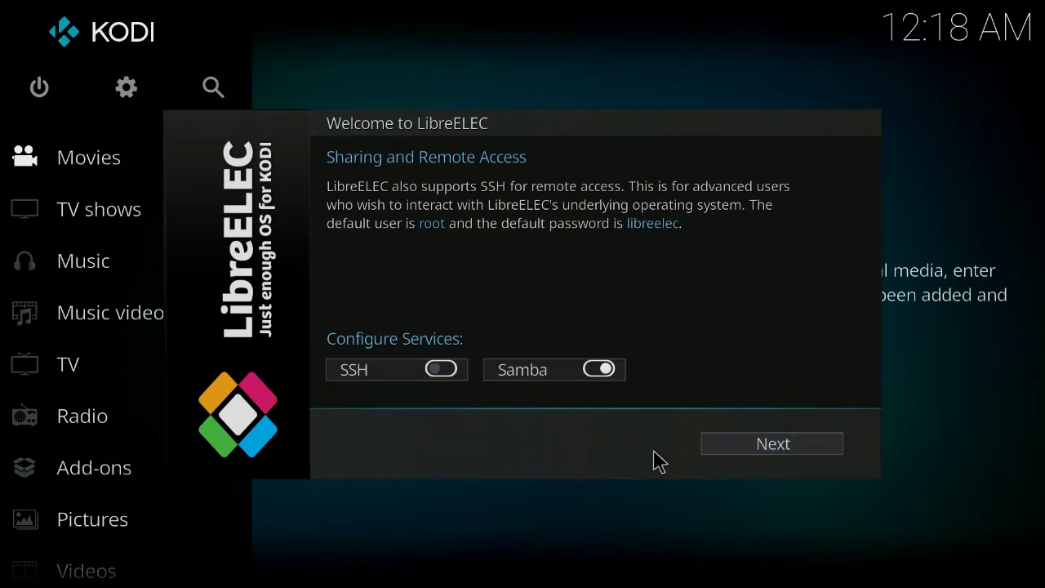
click(777, 454)
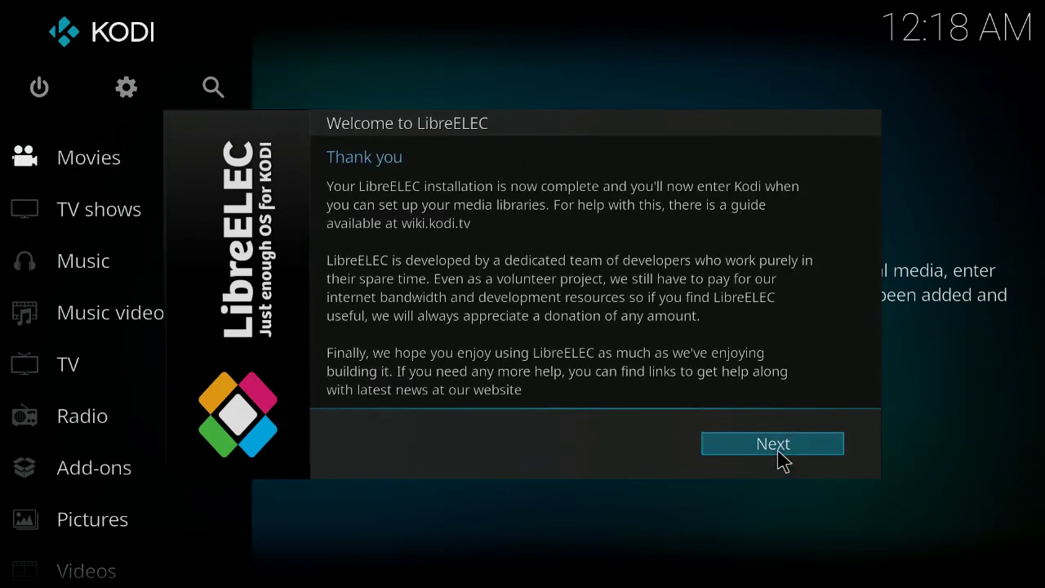
click(778, 460)
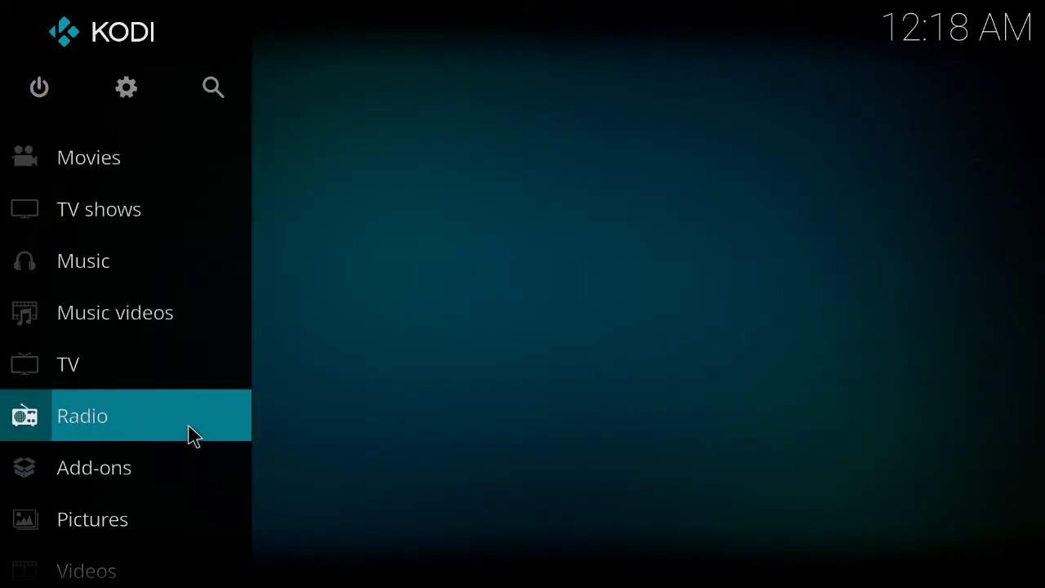
View Kodi's system information summary to check the memory, operating system and build version, and leave the page.
mouse_move(189, 432)
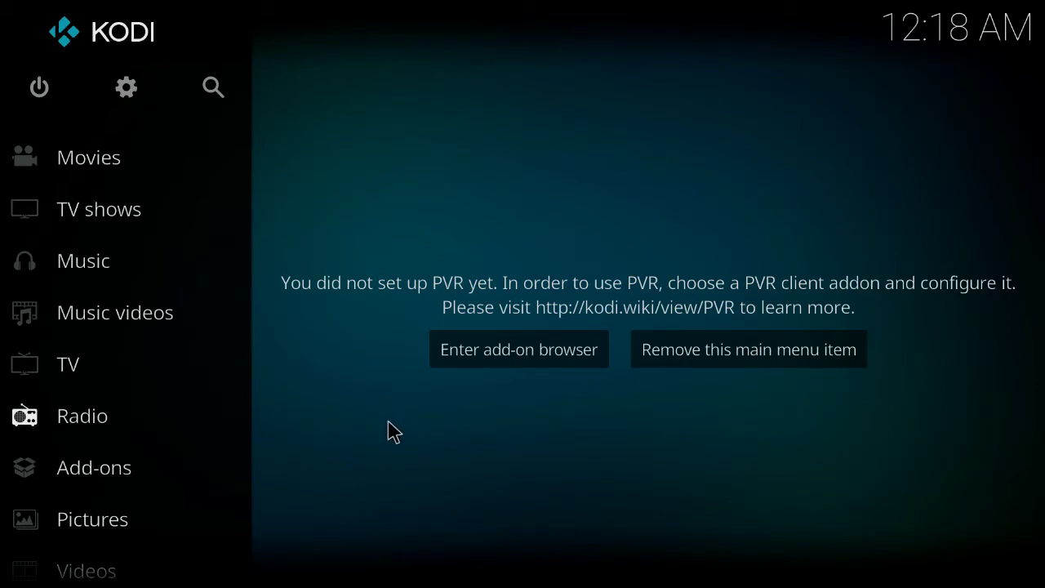
click(126, 90)
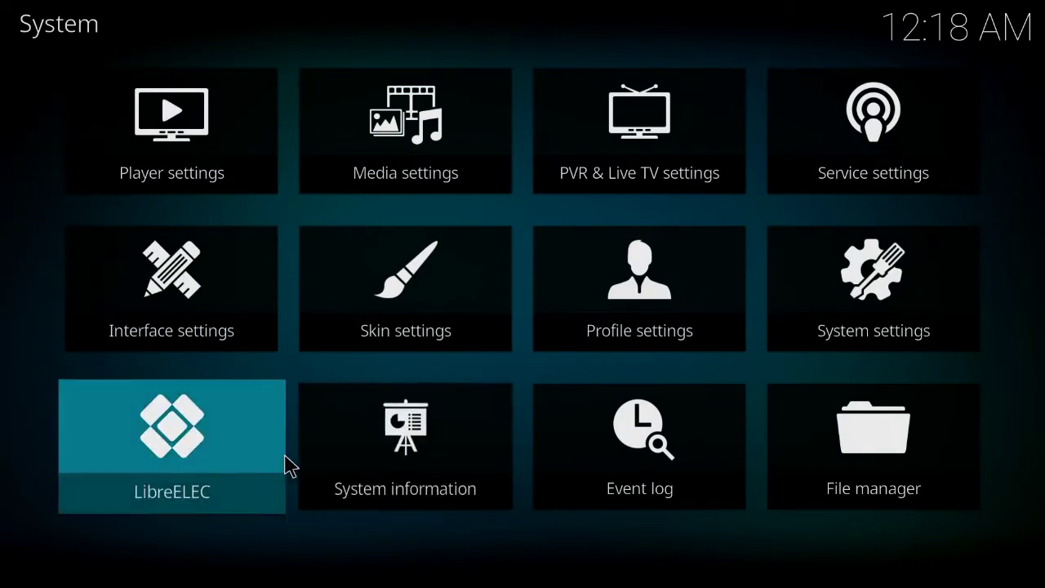
click(368, 471)
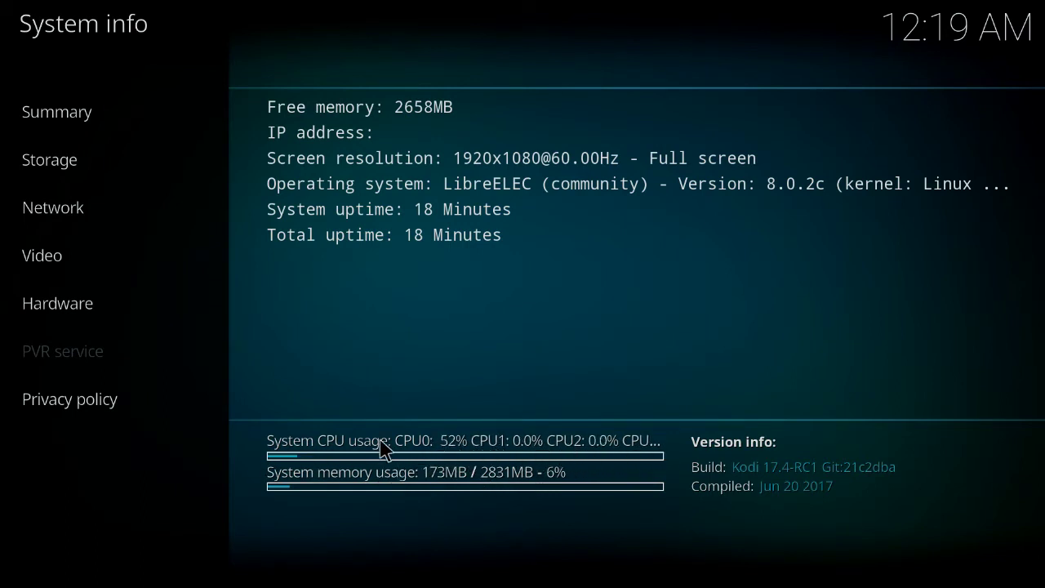
right_click(362, 285)
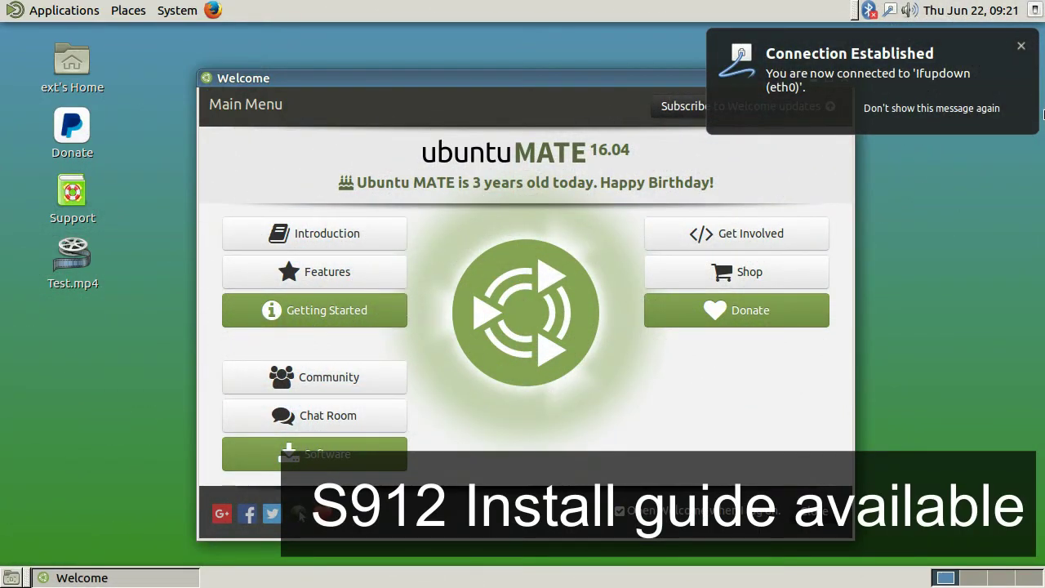
Dismiss the connection notification and close the Ubuntu MATE Welcome window.
click(1021, 46)
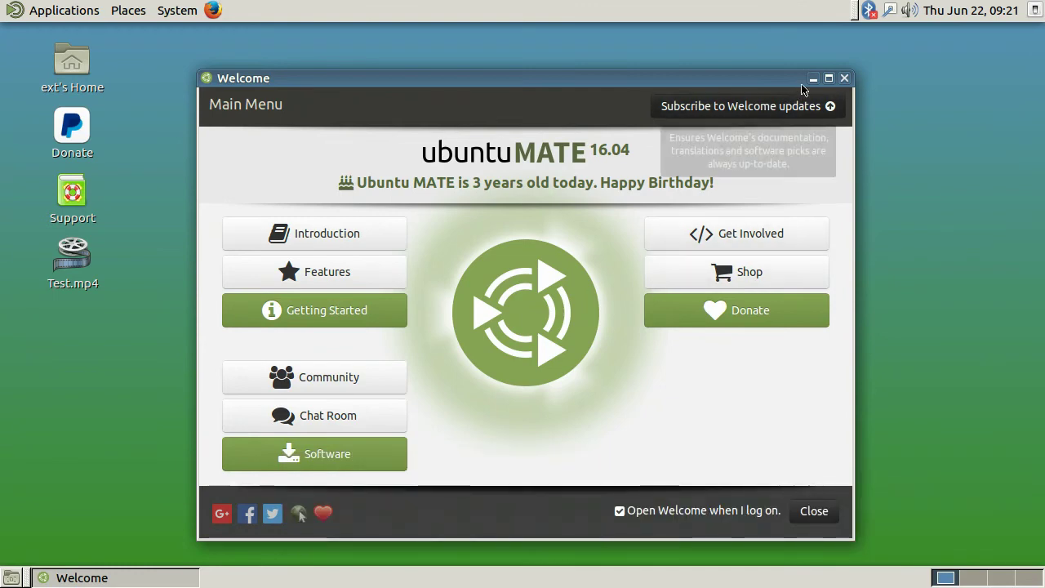
click(844, 79)
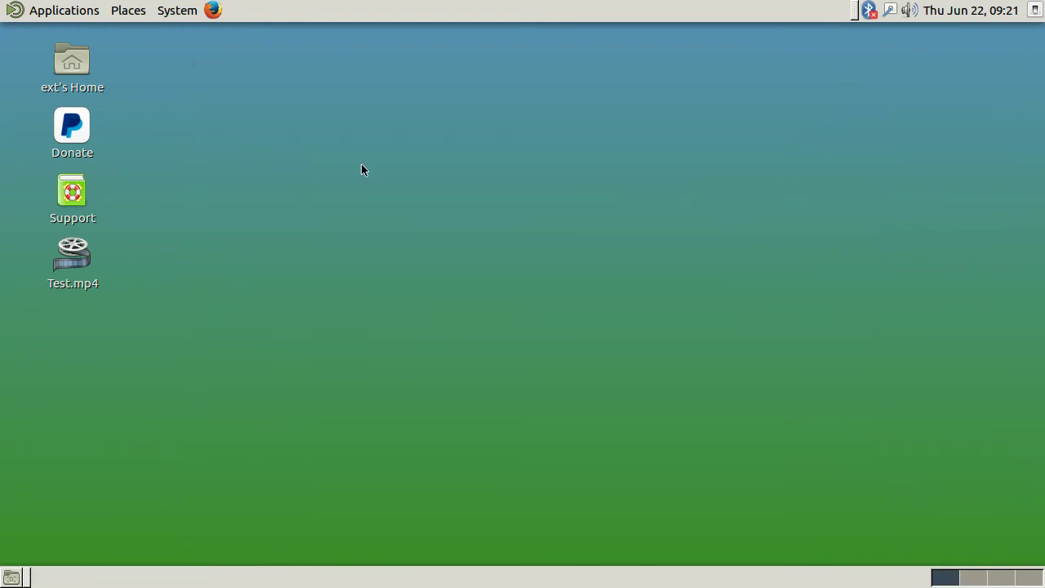
Launch LibreOffice from the Office category of the installed applications.
click(27, 7)
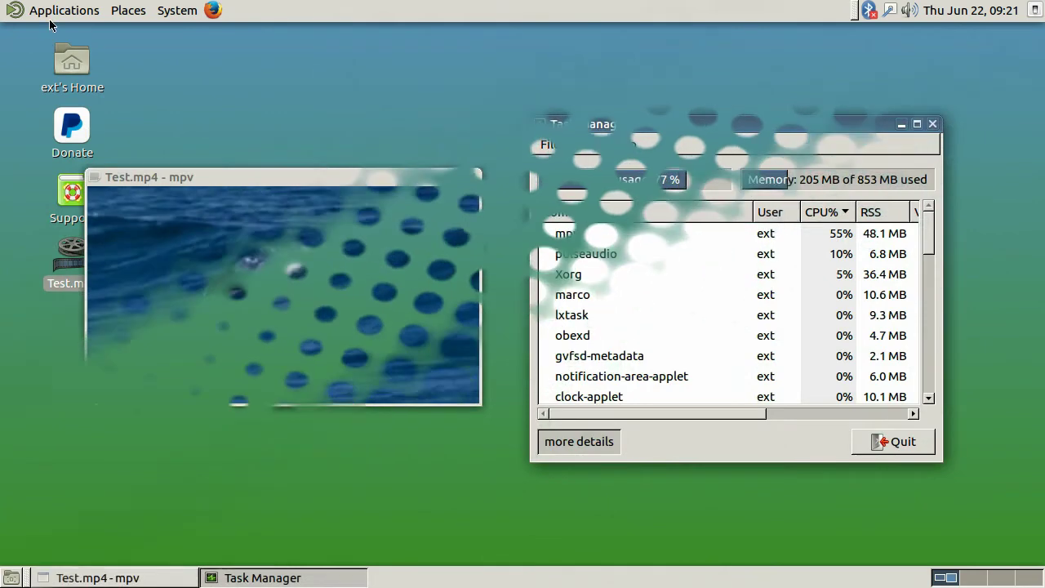
click(50, 14)
mouse_move(82, 58)
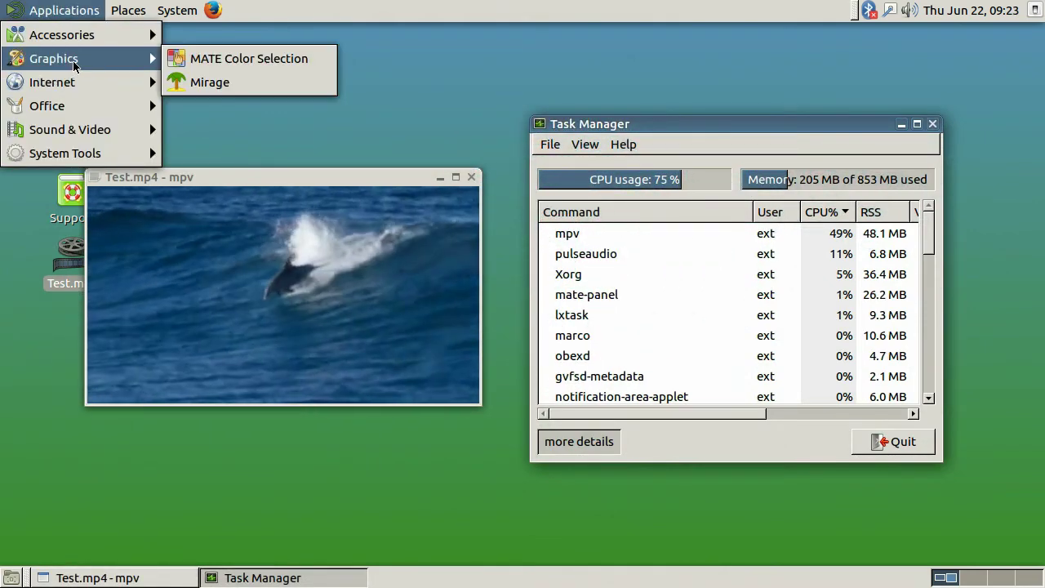
mouse_move(123, 105)
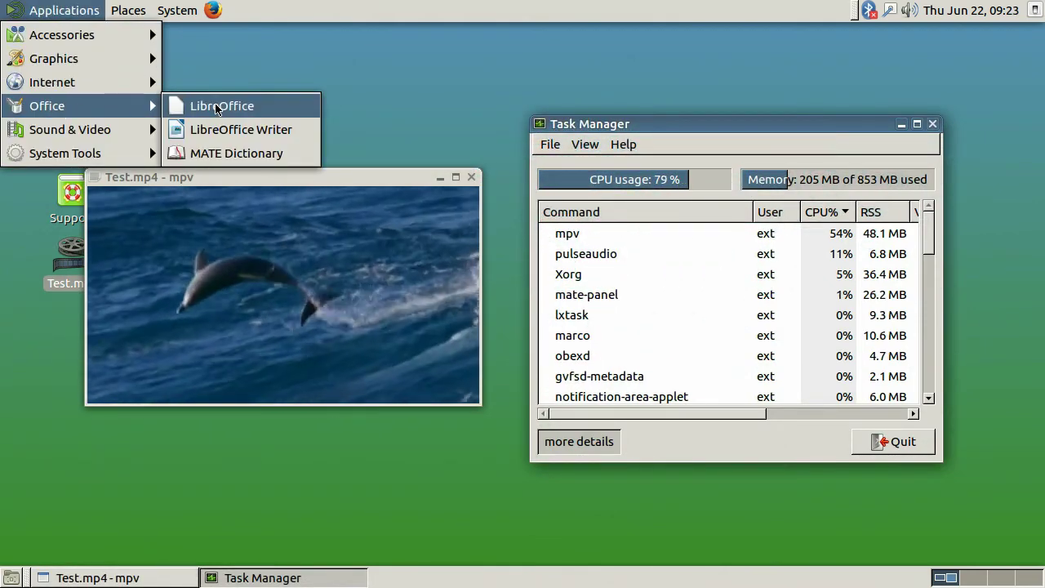
click(213, 102)
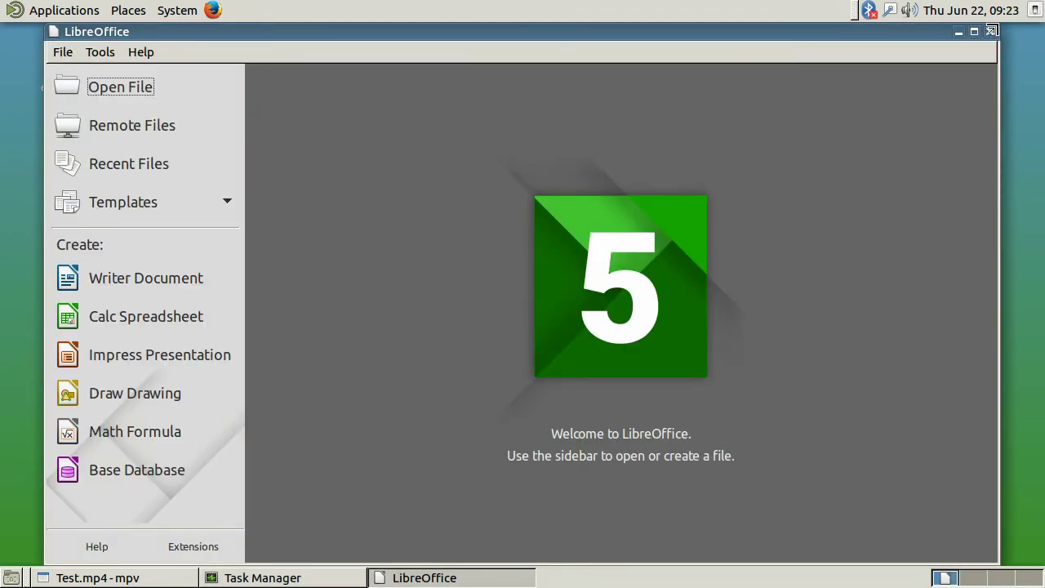
Shrink the LibreOffice start window to a narrow size and create a new Writer document.
drag(992, 30, 305, 410)
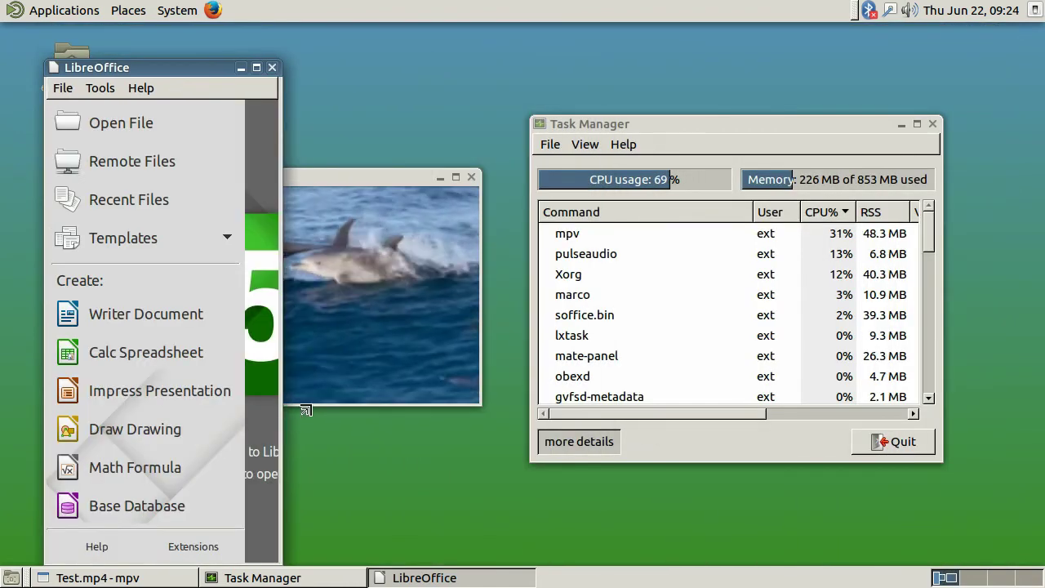
click(129, 312)
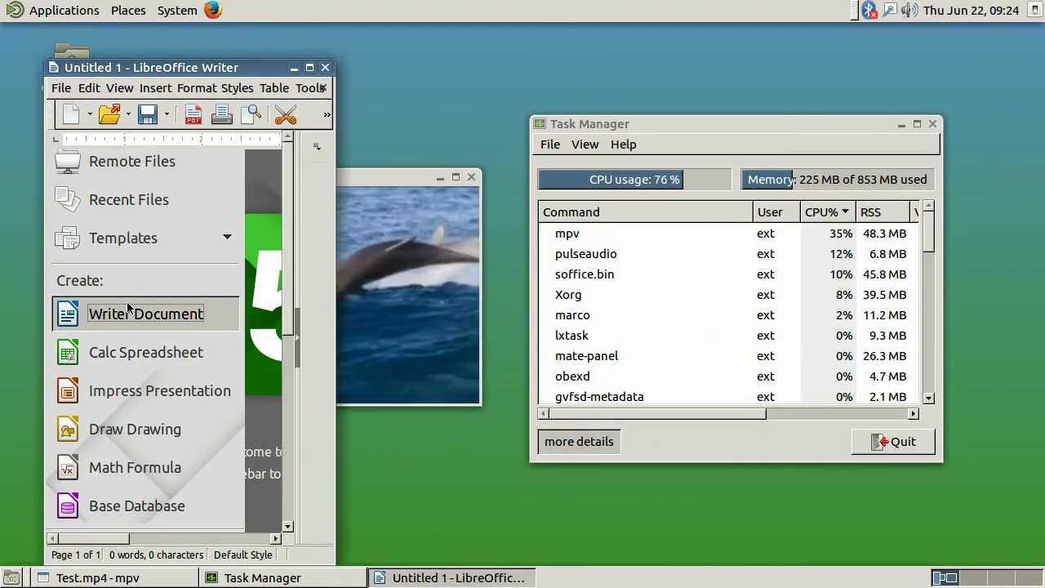
drag(373, 178, 687, 17)
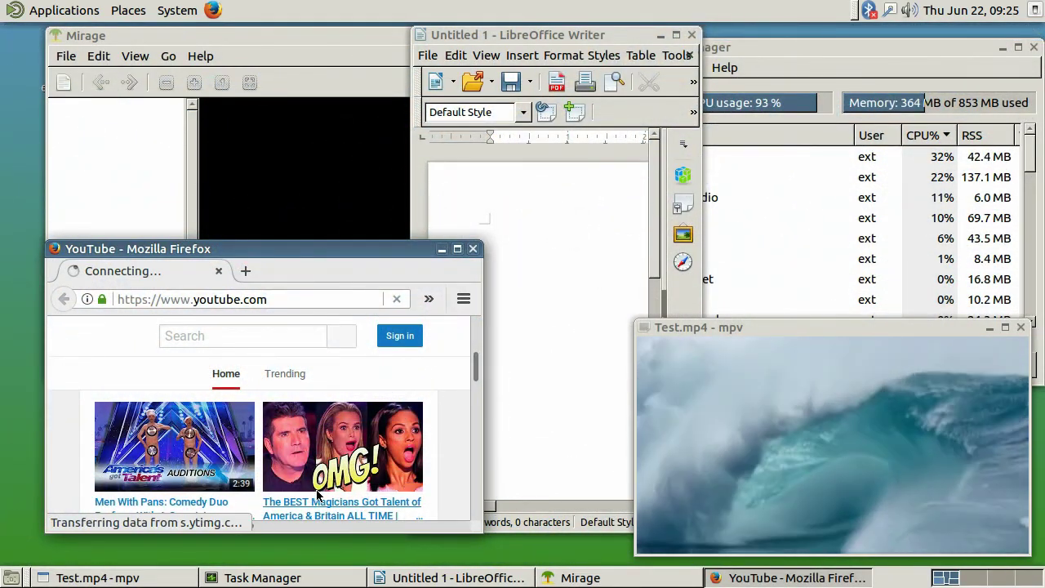
Open the YouTube video "The BEST Magicians Got Talent of America & Britain ALL TIME" in the Firefox window.
click(324, 495)
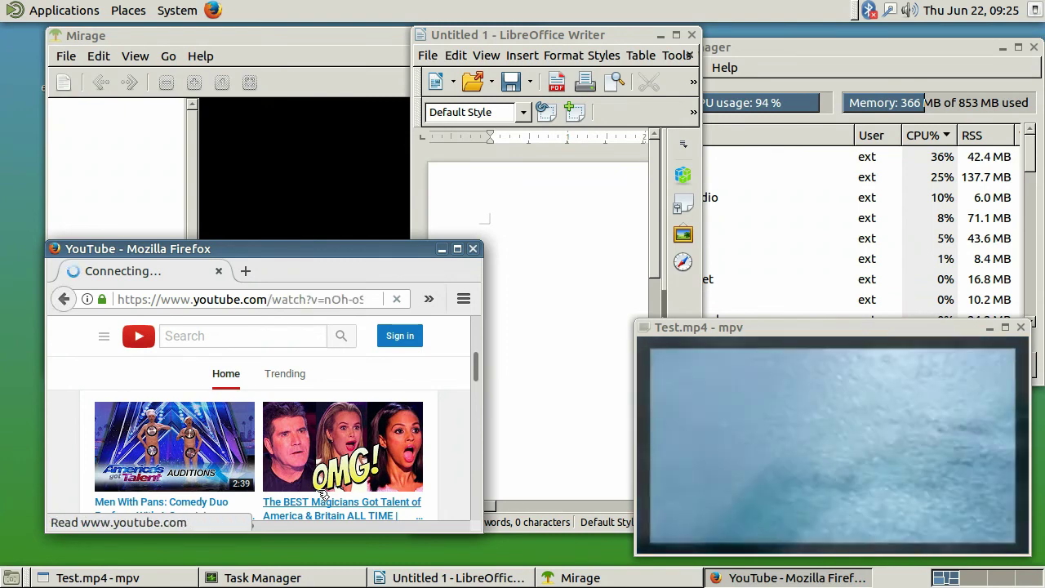